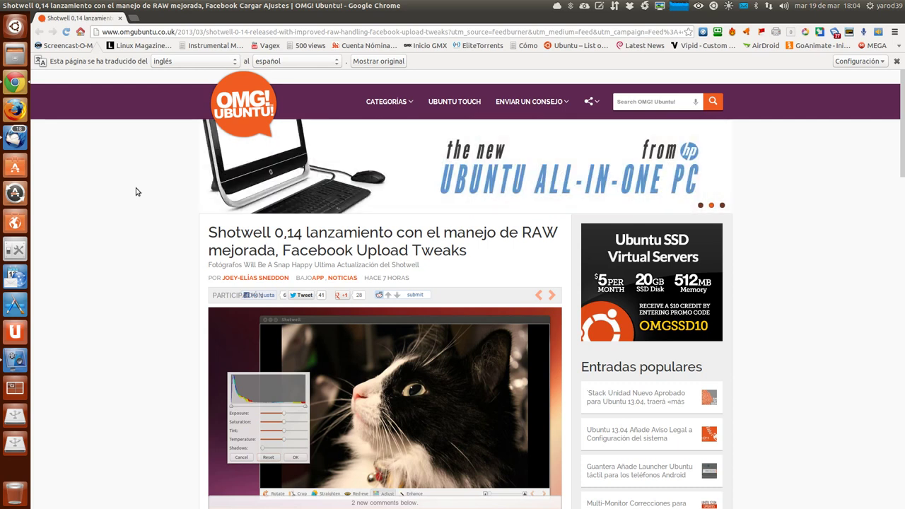
Launch Shotwell, view its version information under Help, then close it.
scroll(137, 192, down, 1)
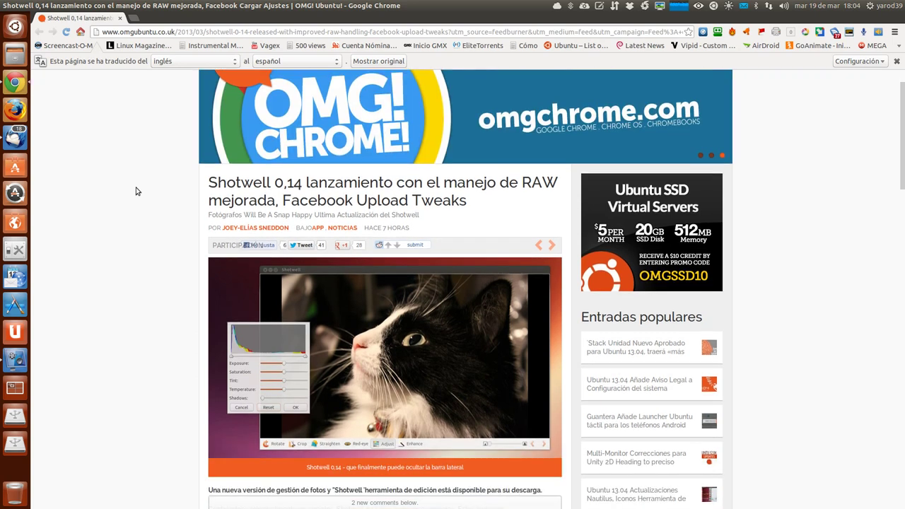
scroll(137, 192, down, 2)
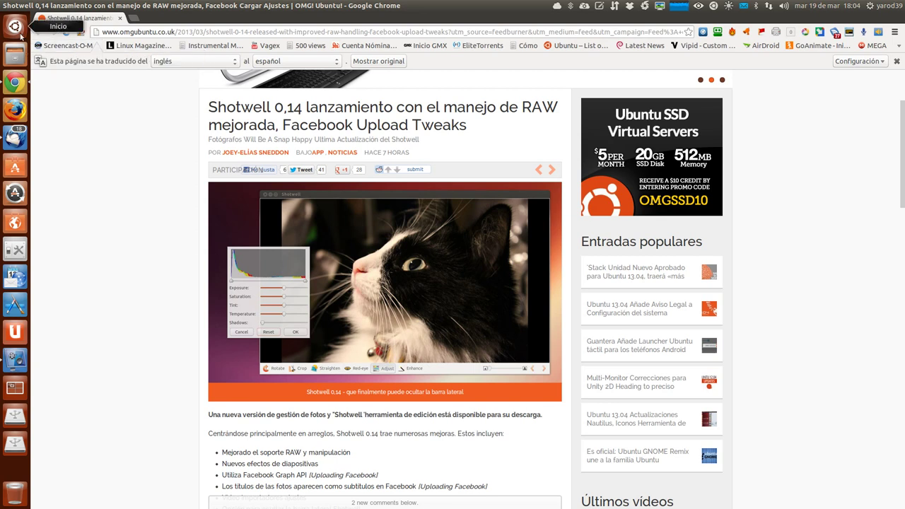
click(15, 26)
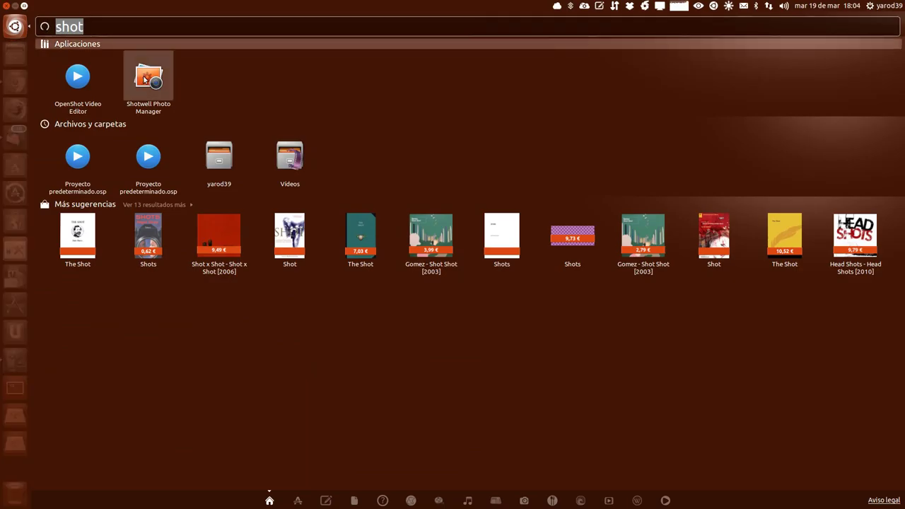
click(145, 79)
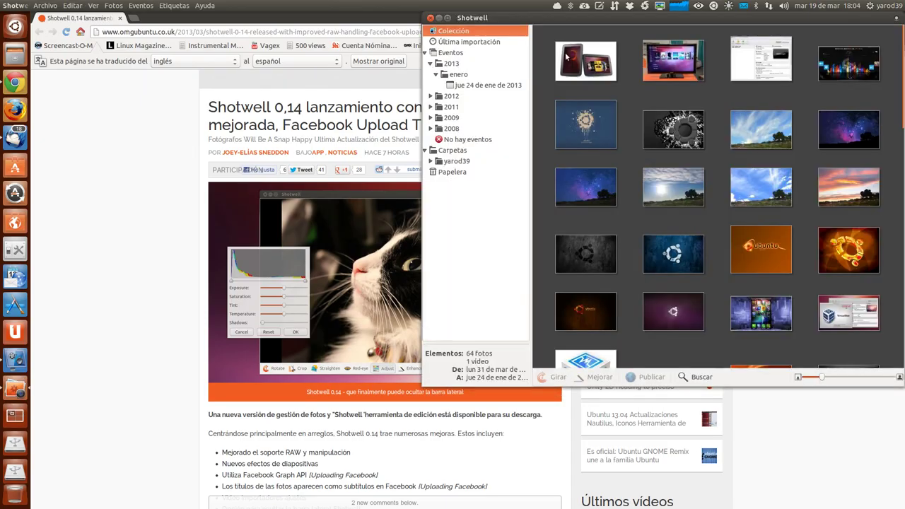
drag(575, 22, 242, 26)
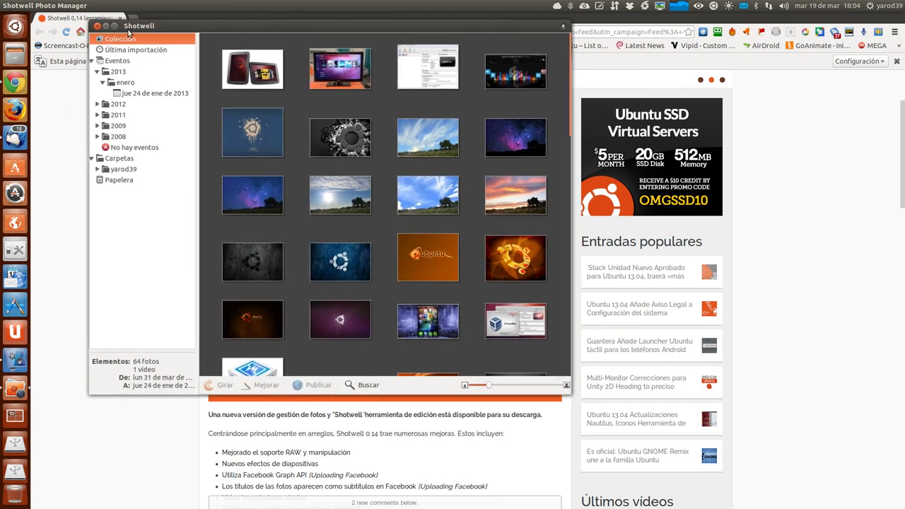
click(204, 6)
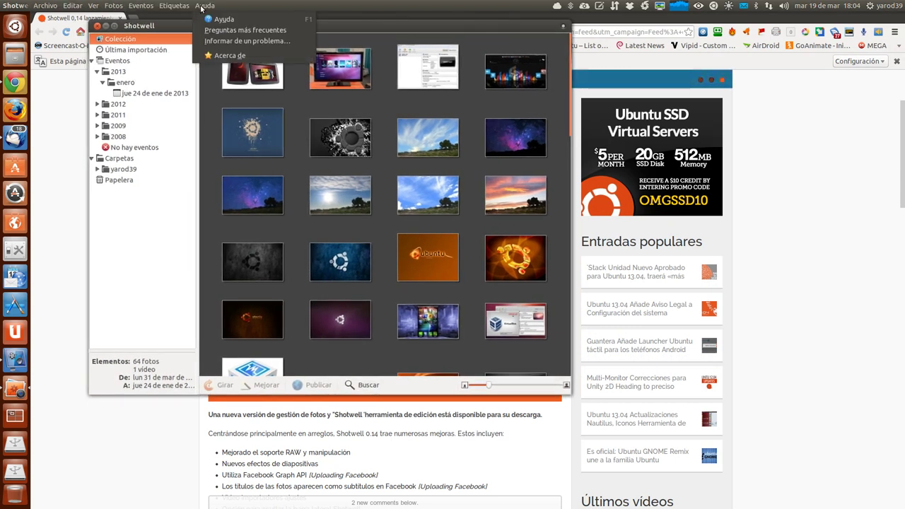
click(241, 55)
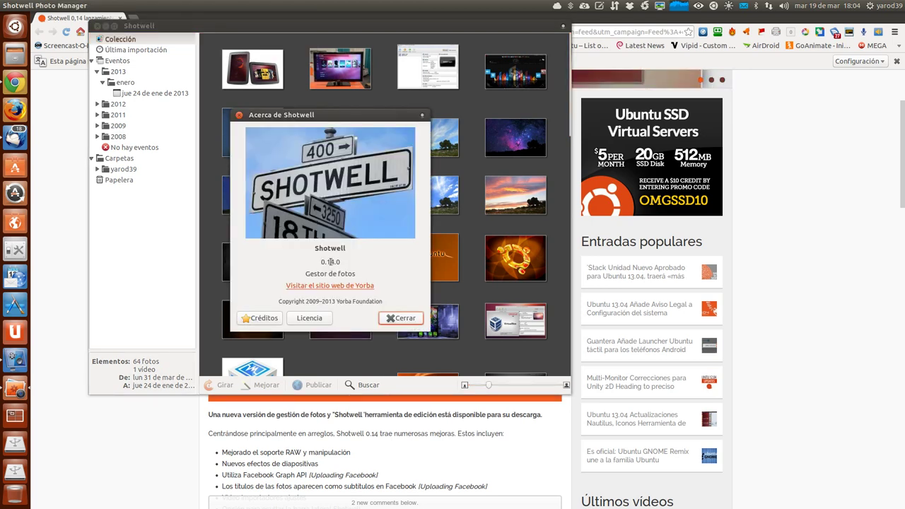
click(239, 115)
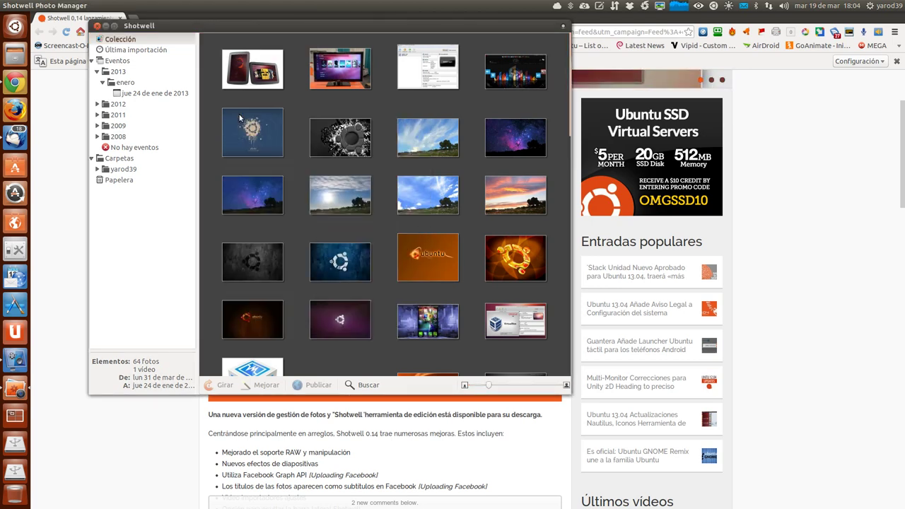
click(105, 26)
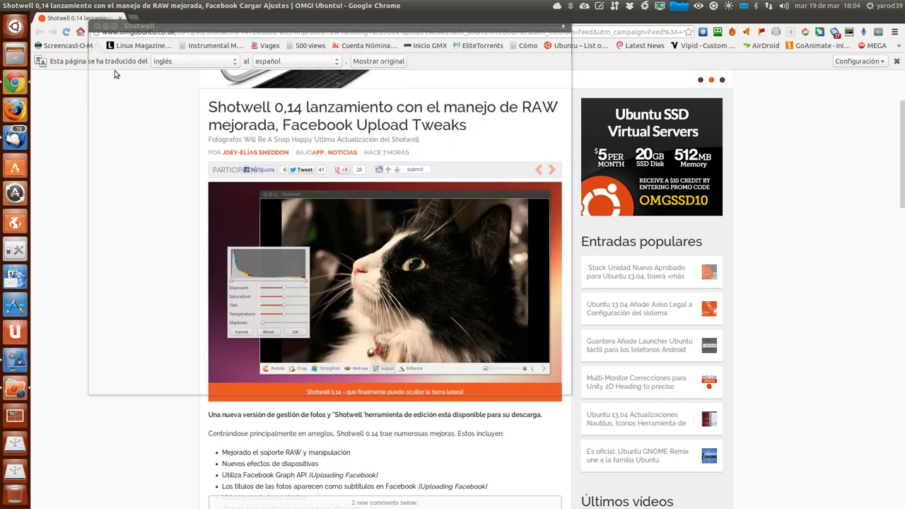
Open the Shotwell 0.14 Yorba PPA page, select its Quantal (12.10) deb line, and minimize Chrome.
scroll(148, 221, down, 2)
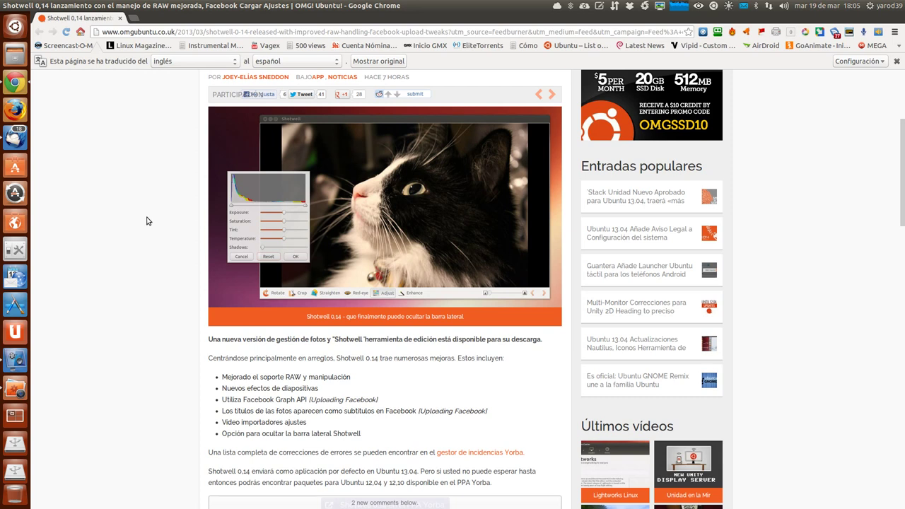
scroll(148, 221, down, 1)
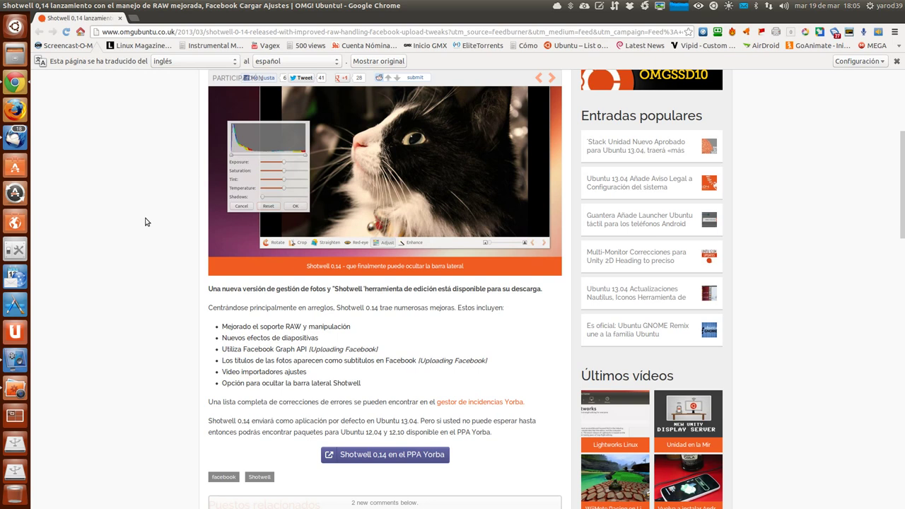
scroll(146, 222, down, 1)
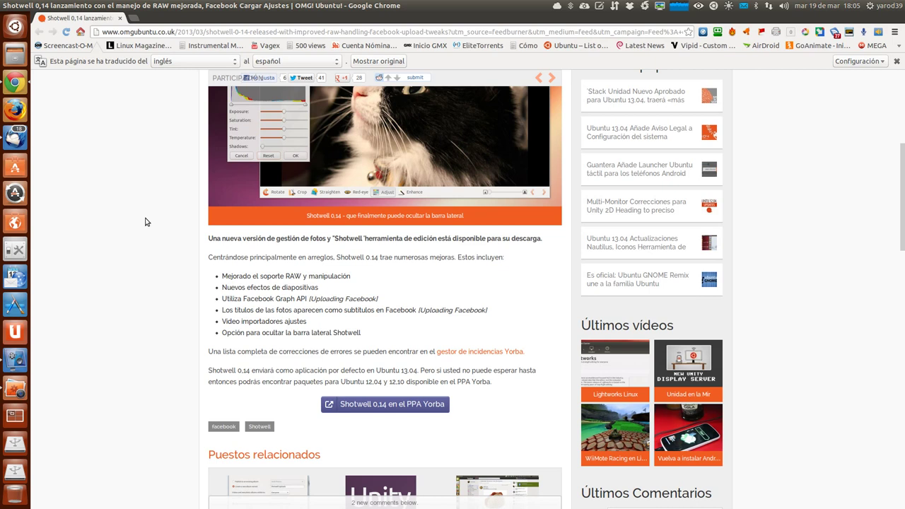
scroll(146, 222, down, 1)
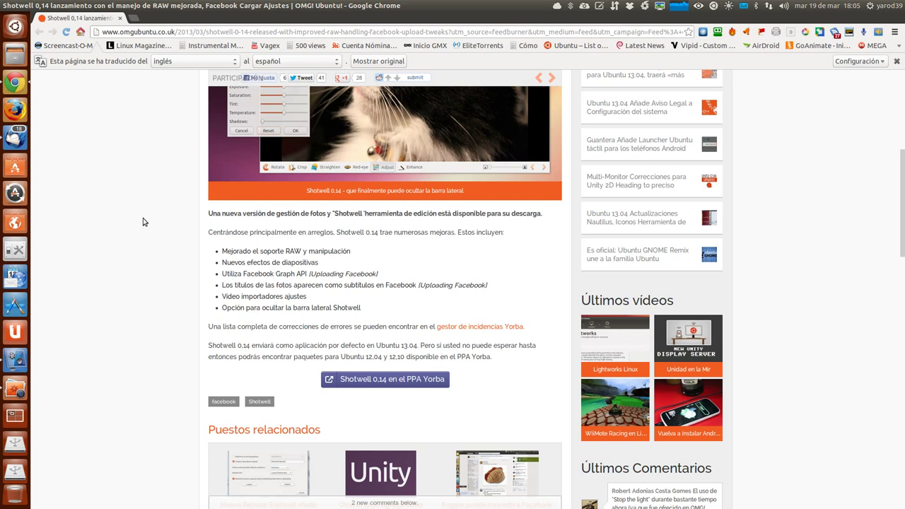
scroll(143, 218, down, 1)
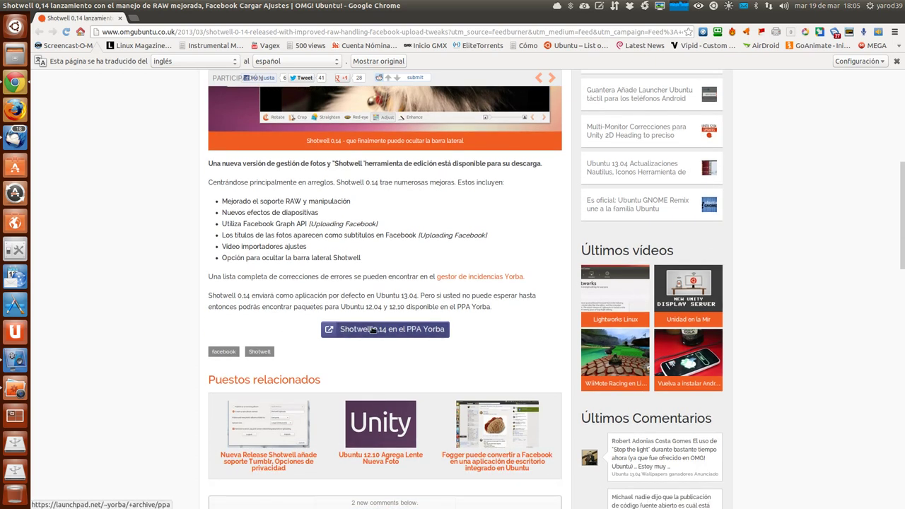
click(373, 330)
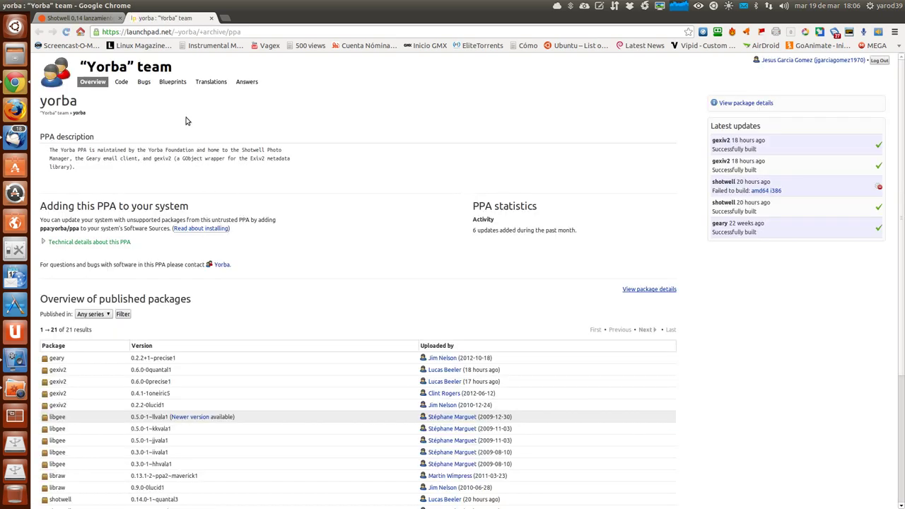
click(114, 243)
click(207, 283)
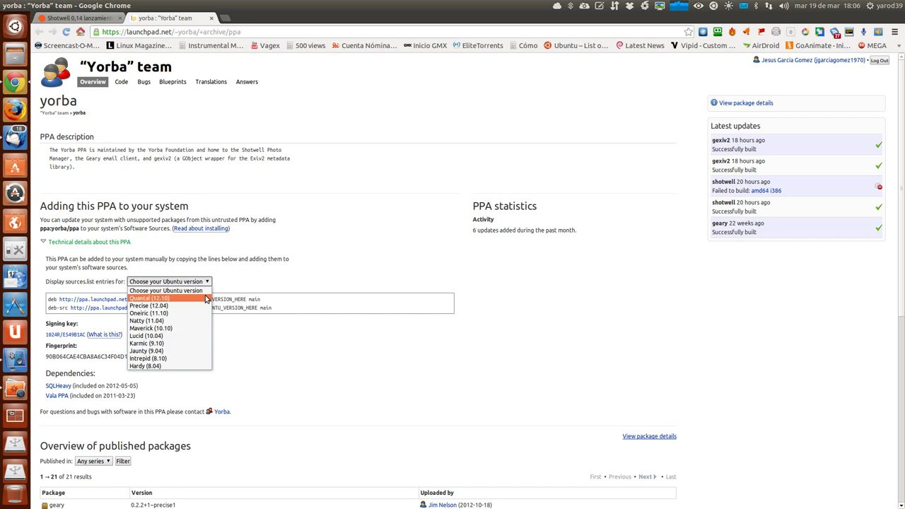
click(206, 298)
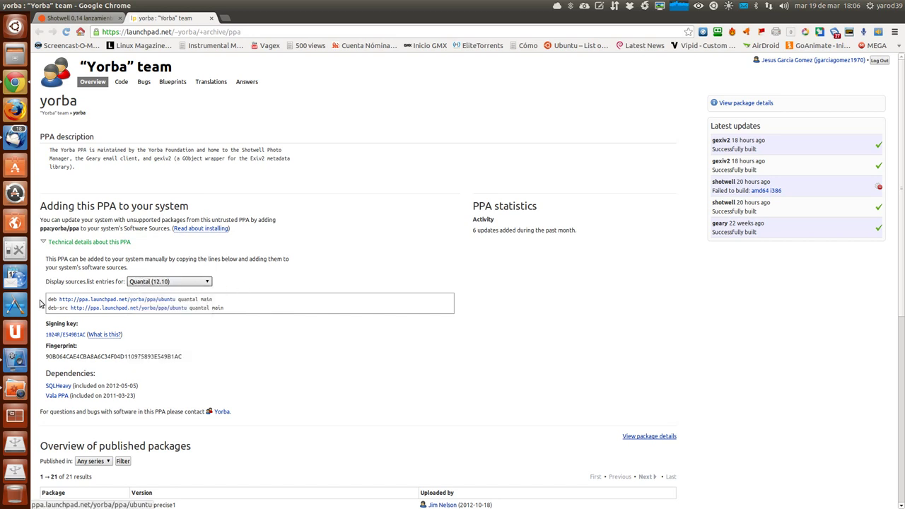
drag(49, 299, 215, 304)
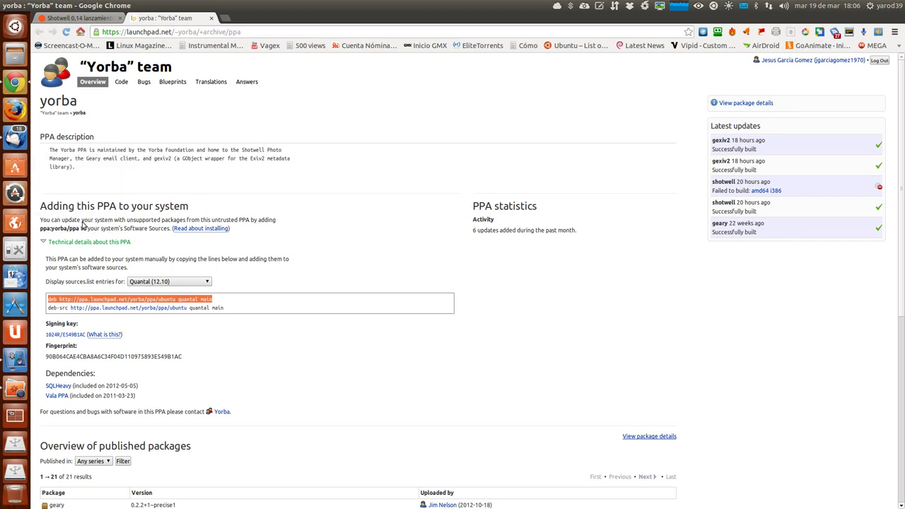
click(16, 5)
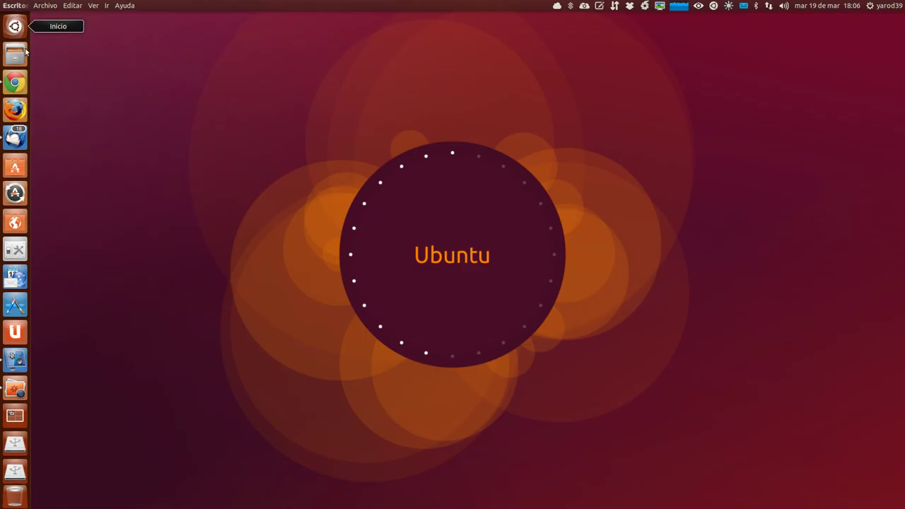
Relaunch Shotwell maximized and browse the Archivo and Editar menus.
click(16, 387)
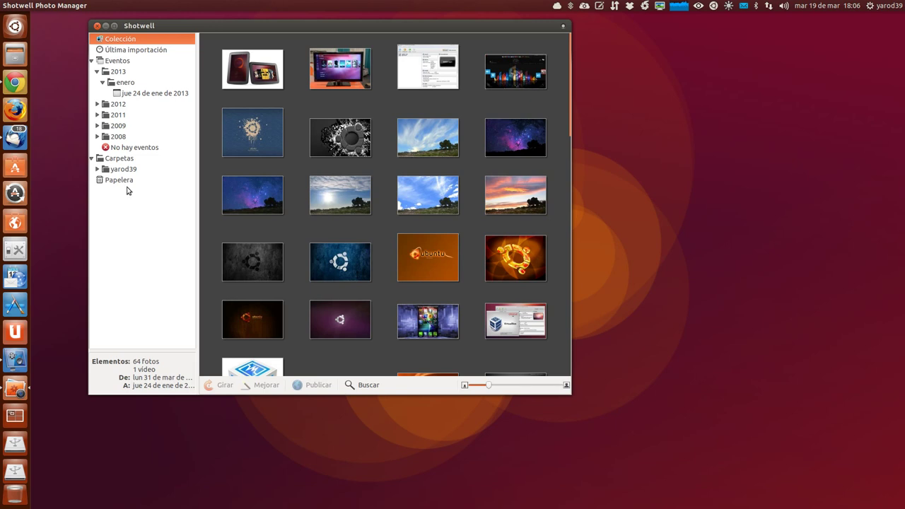
click(114, 25)
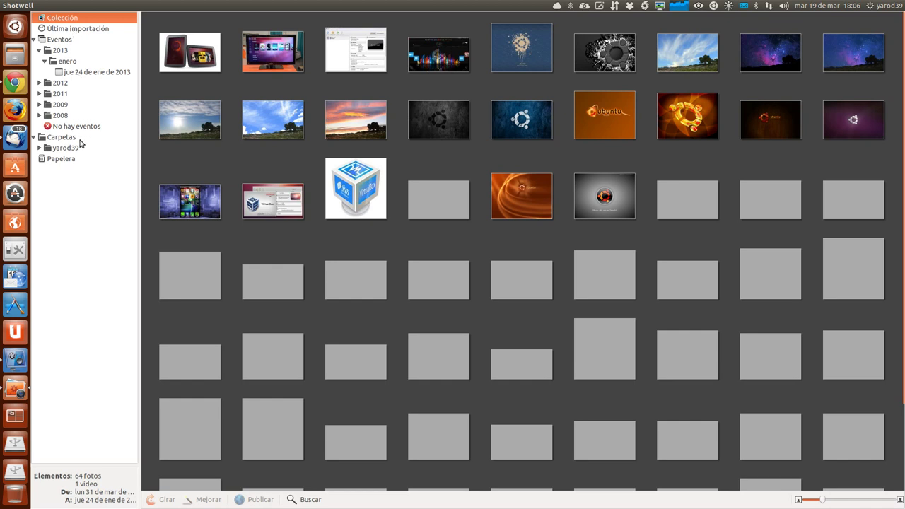
click(46, 6)
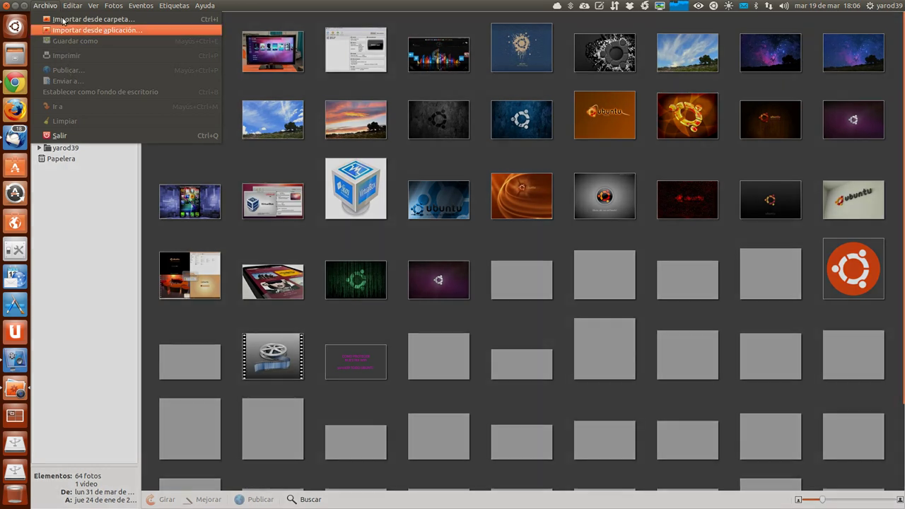
click(63, 20)
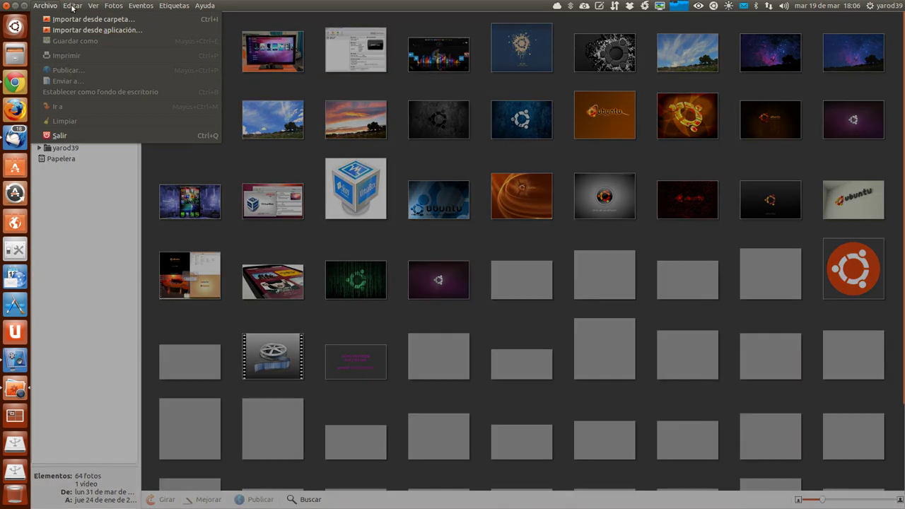
click(72, 6)
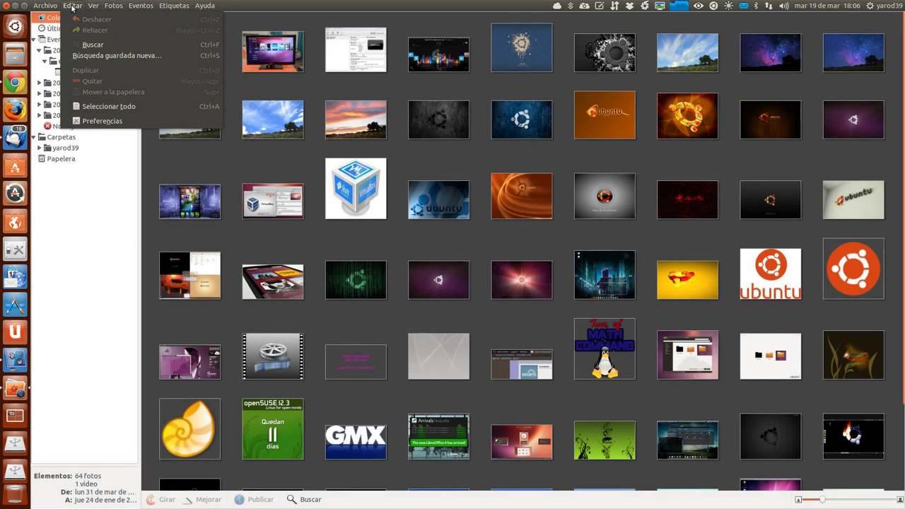
In Preferencias, enable collection watching, lowercase import filenames and metadata writing, then view Editores externos.
click(99, 121)
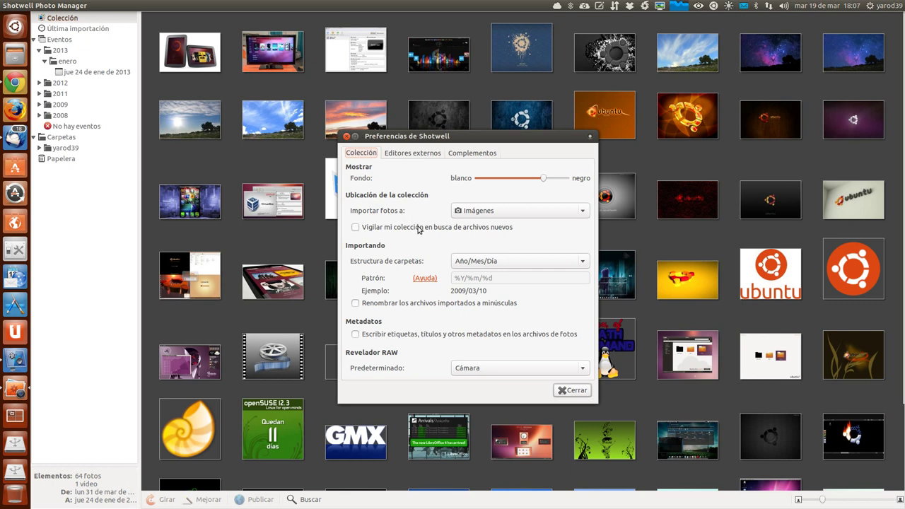
click(418, 229)
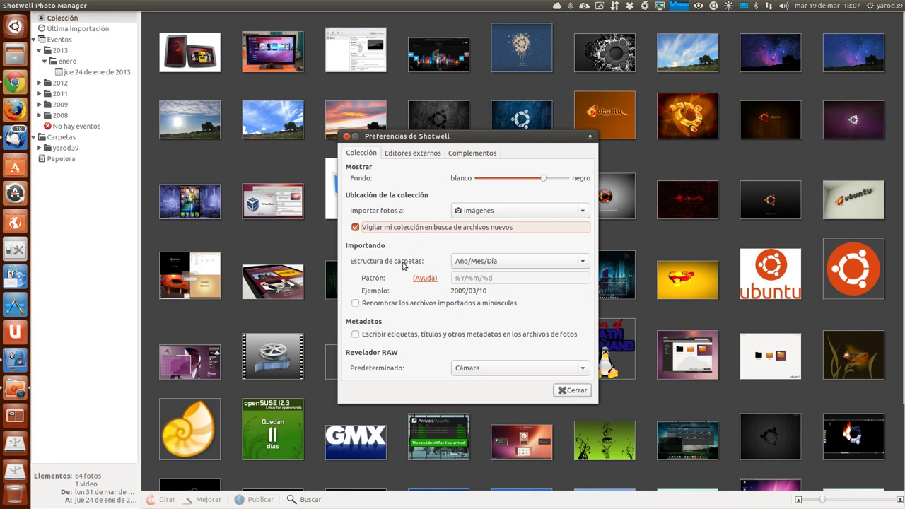
click(404, 304)
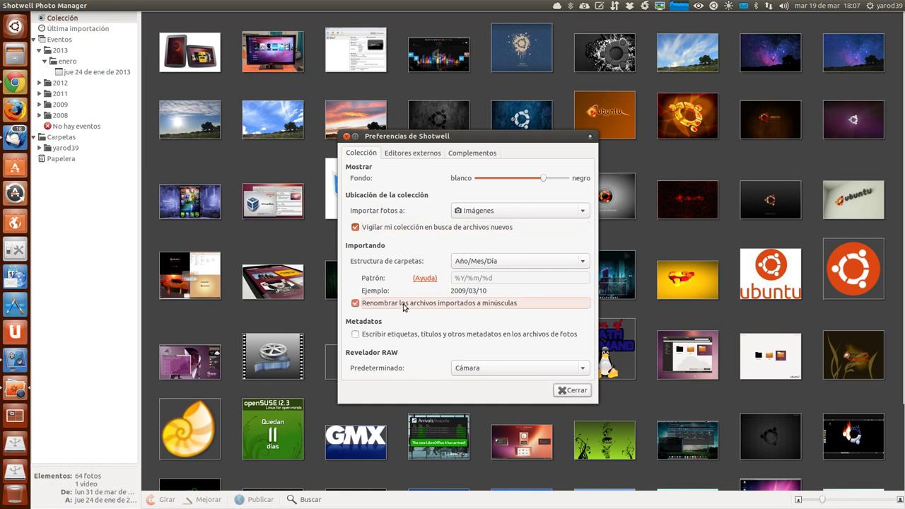
click(407, 338)
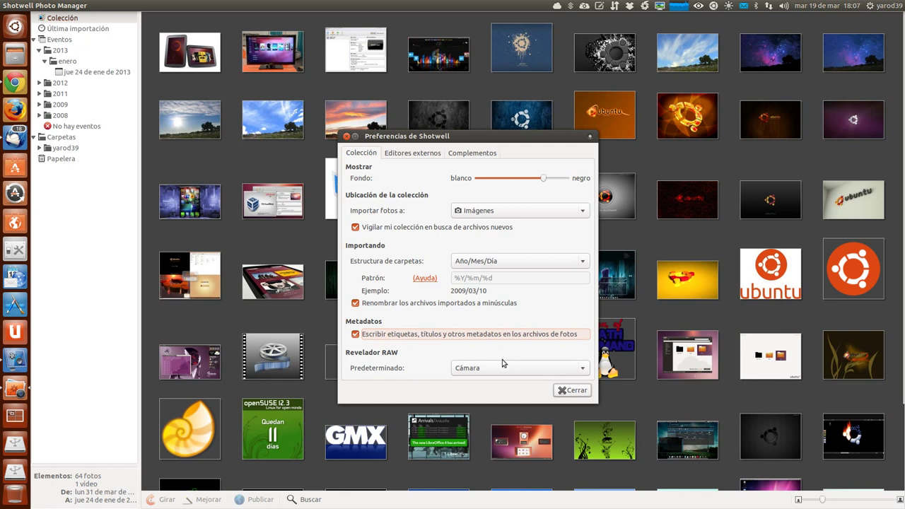
click(400, 155)
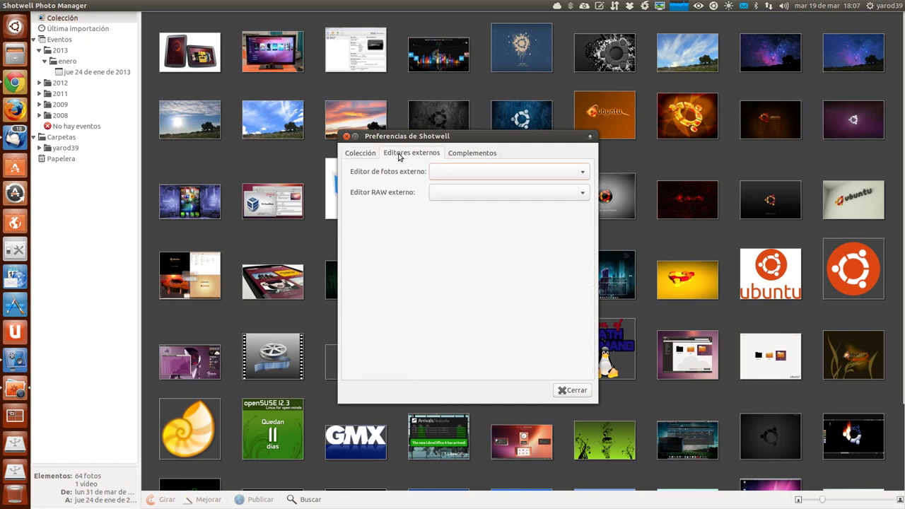
Set Editor de imágenes GIMP as both the photo and RAW external editor.
click(479, 173)
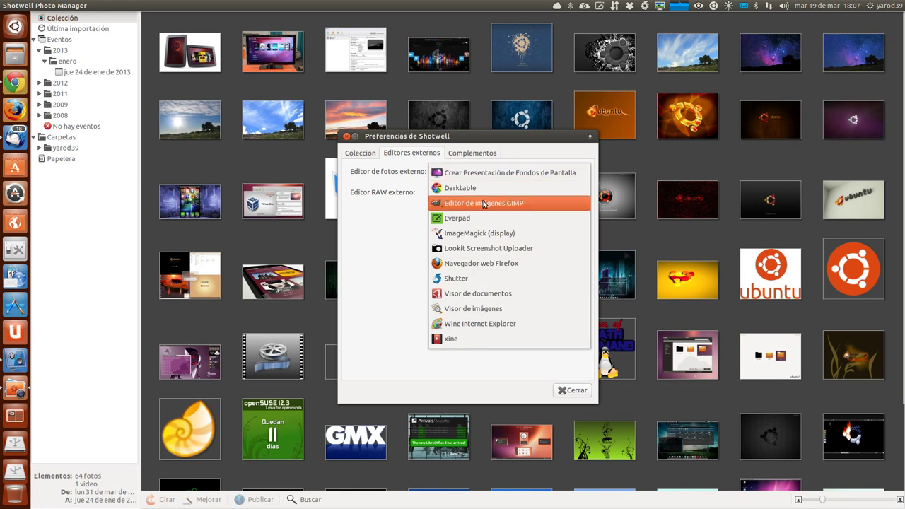
click(484, 204)
click(478, 193)
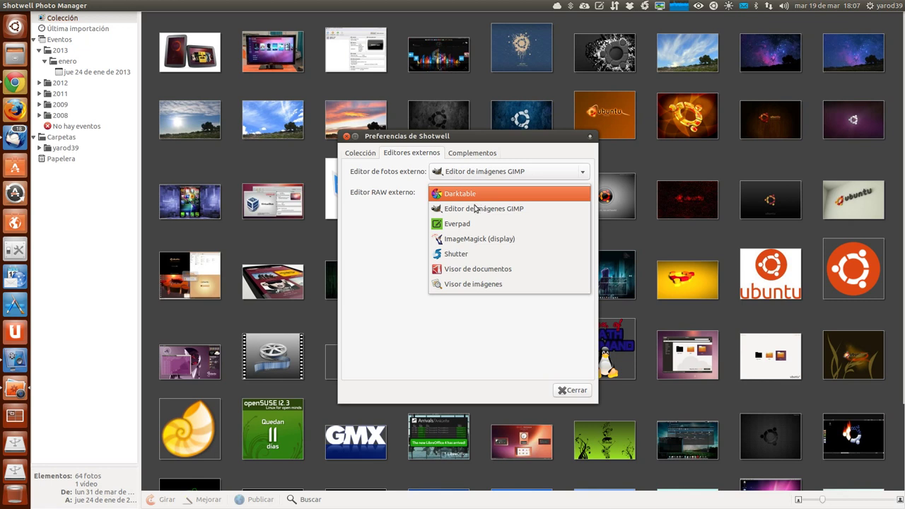
click(475, 209)
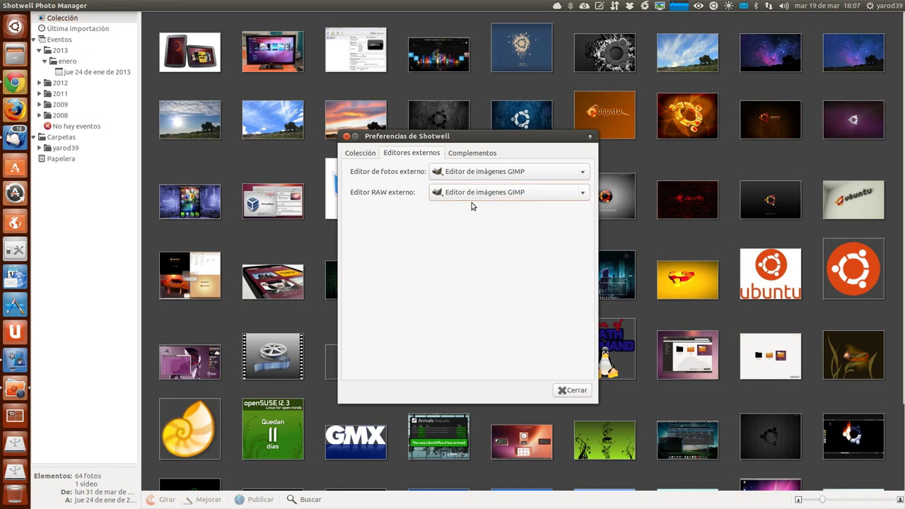
Scroll through the Complementos plug-in list, then close the preferences.
click(472, 154)
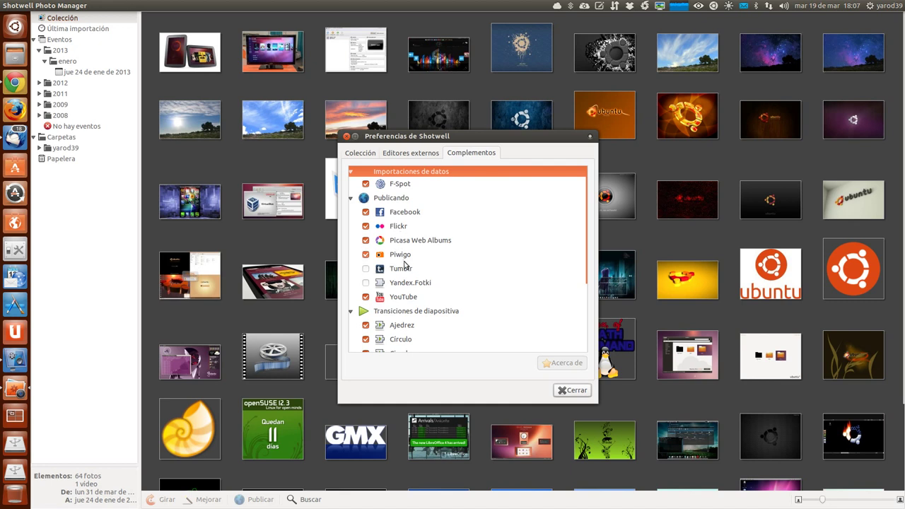
scroll(415, 311, down, 3)
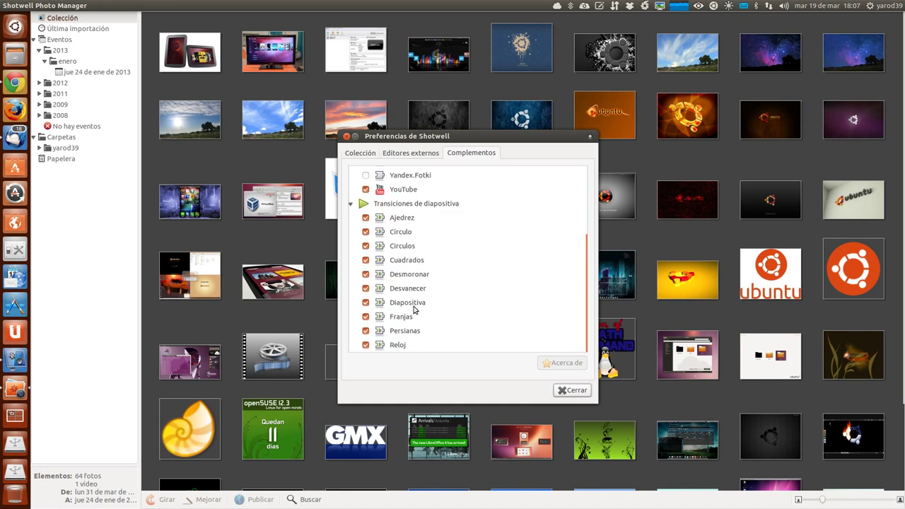
click(574, 391)
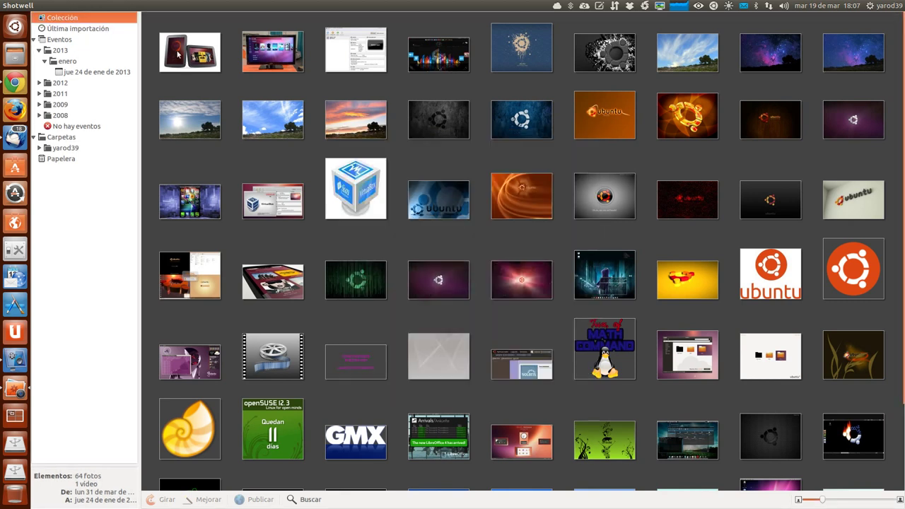
Reveal the first thumbnail, Ubuntu-Tablet-image.jpg, via Mostrar en gestor de archivos.
click(179, 55)
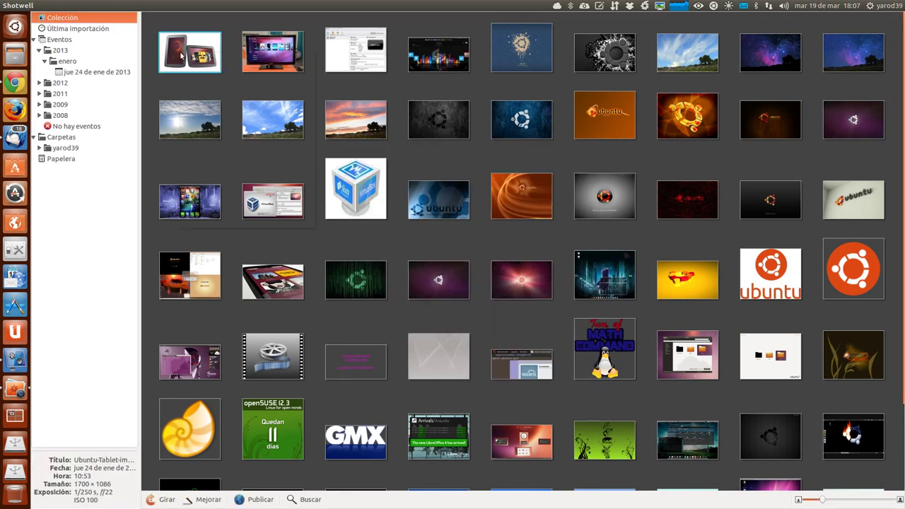
right_click(181, 56)
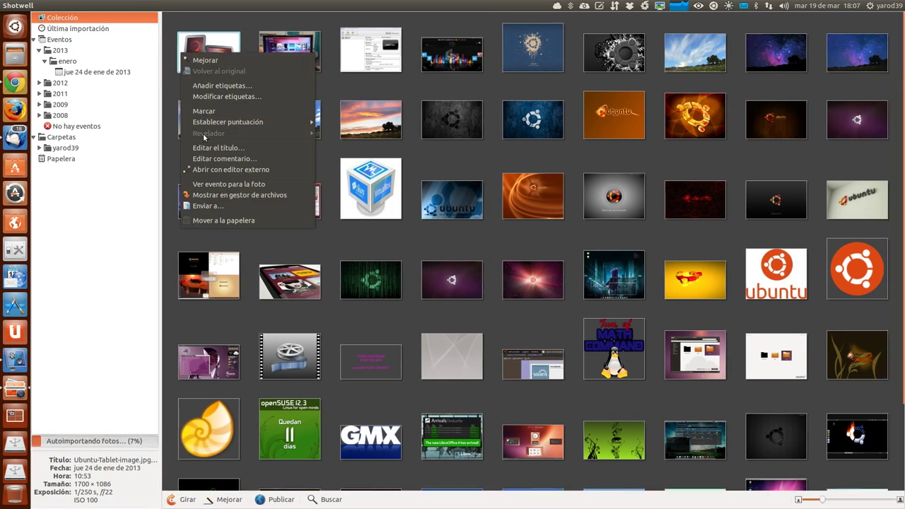
click(214, 195)
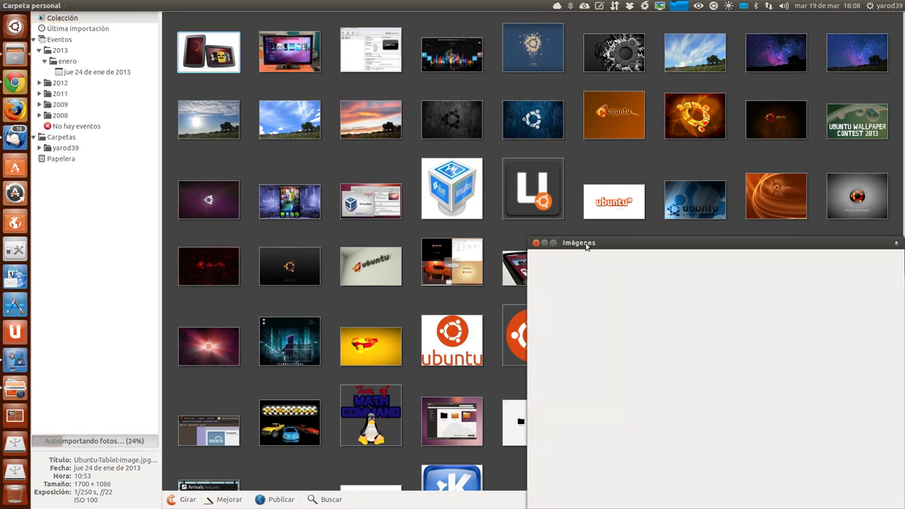
Close the Imágenes file manager window to return to Shotwell.
click(535, 243)
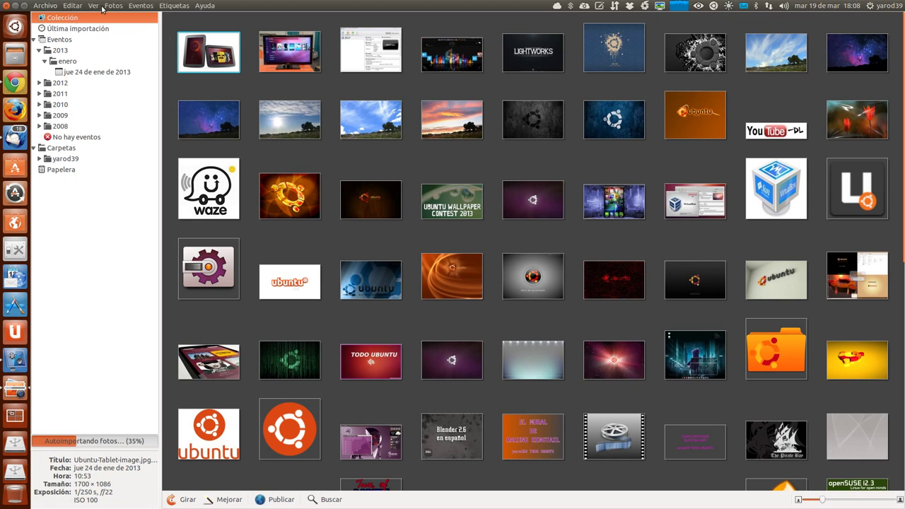
Choose Archivo > Publicar..., keep Facebook, and proceed to Iniciar sesión.
click(110, 7)
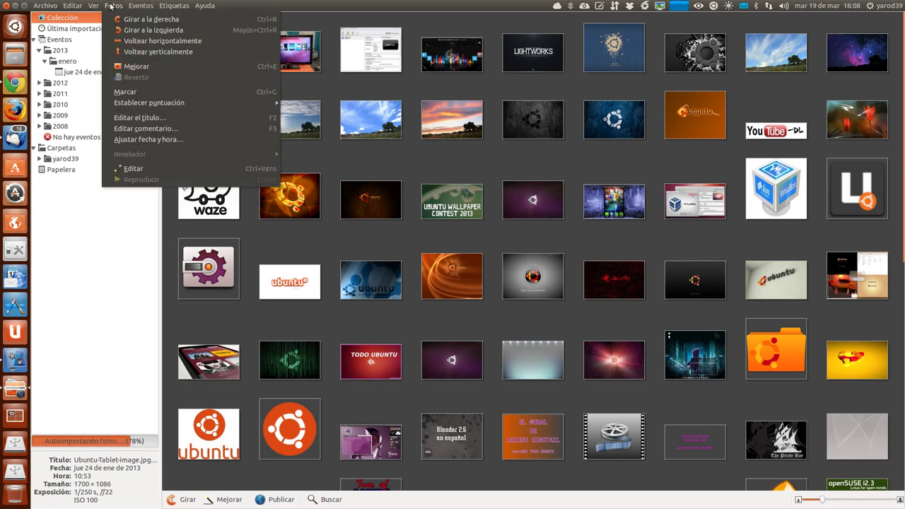
mouse_move(46, 6)
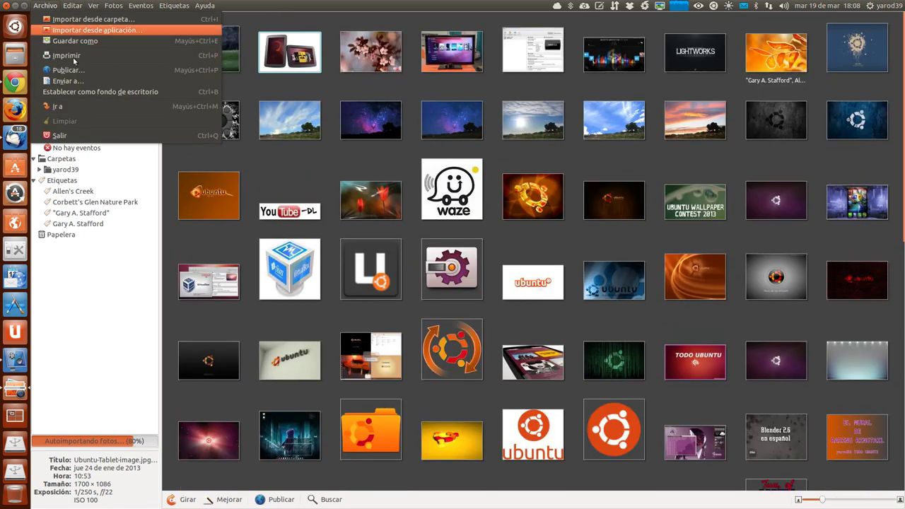
click(77, 69)
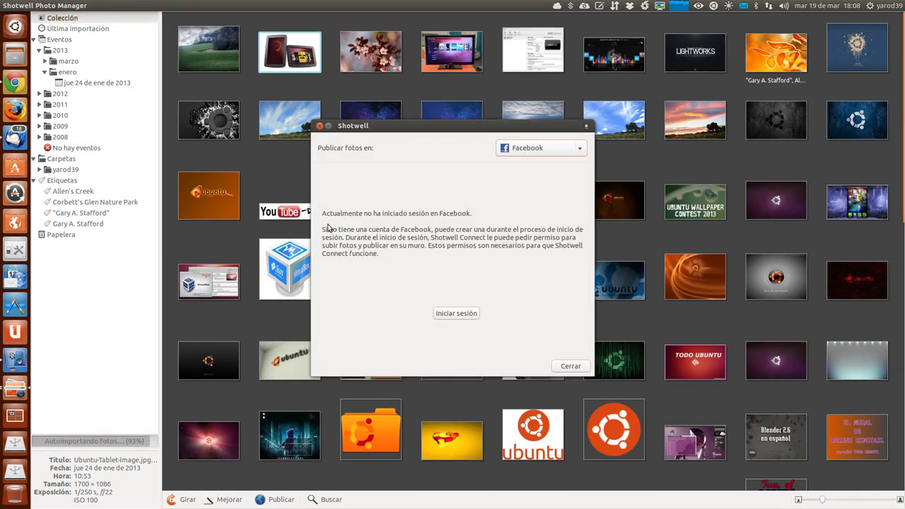
click(462, 314)
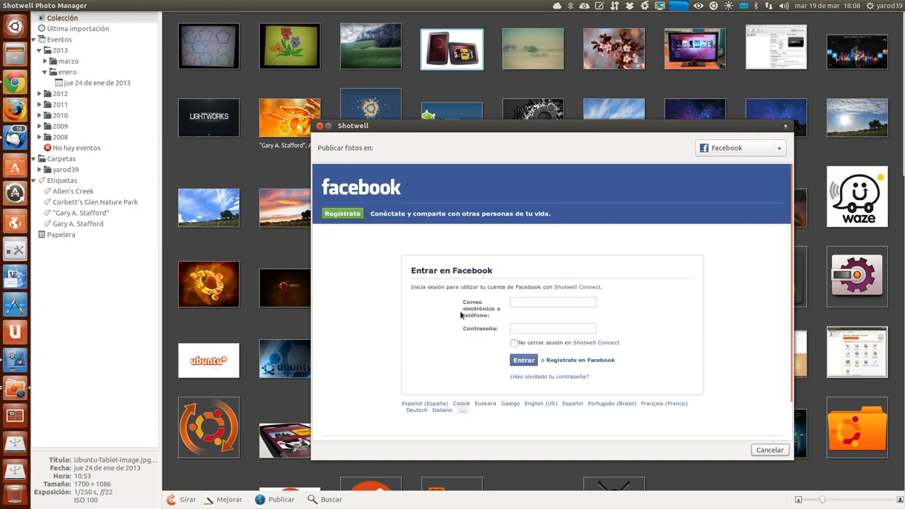
Log in to Facebook with the account e-mail and password, ticking No cerrar sesión.
click(570, 302)
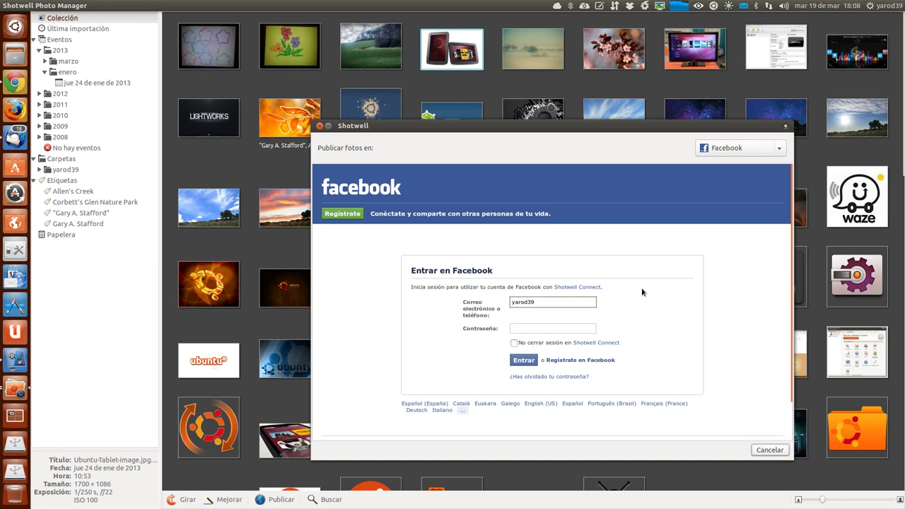
key(Tab)
text(********)
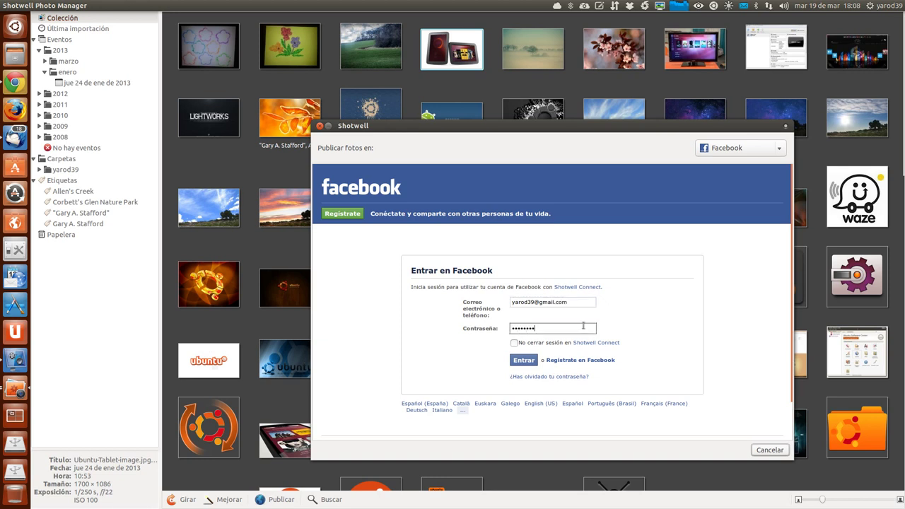
click(514, 343)
click(532, 362)
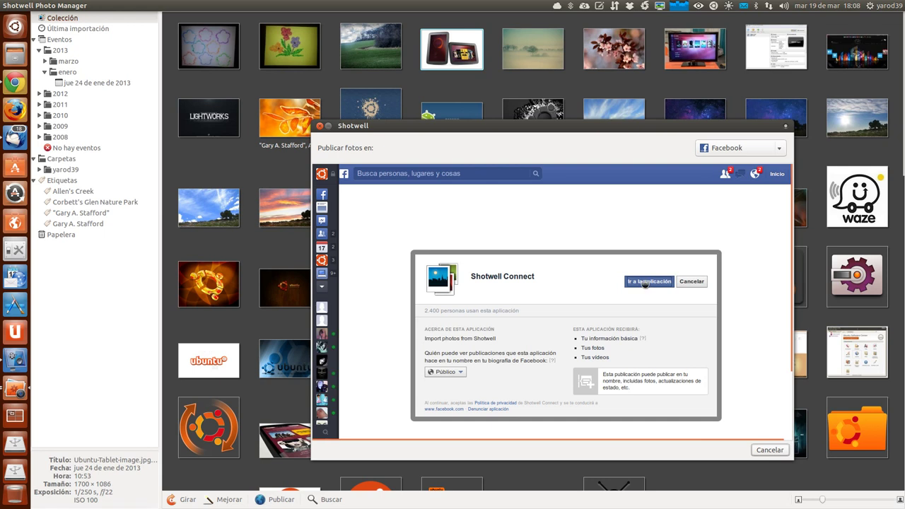
Authorize Shotwell Connect with Ir a la aplicación, then restore the window size.
click(645, 282)
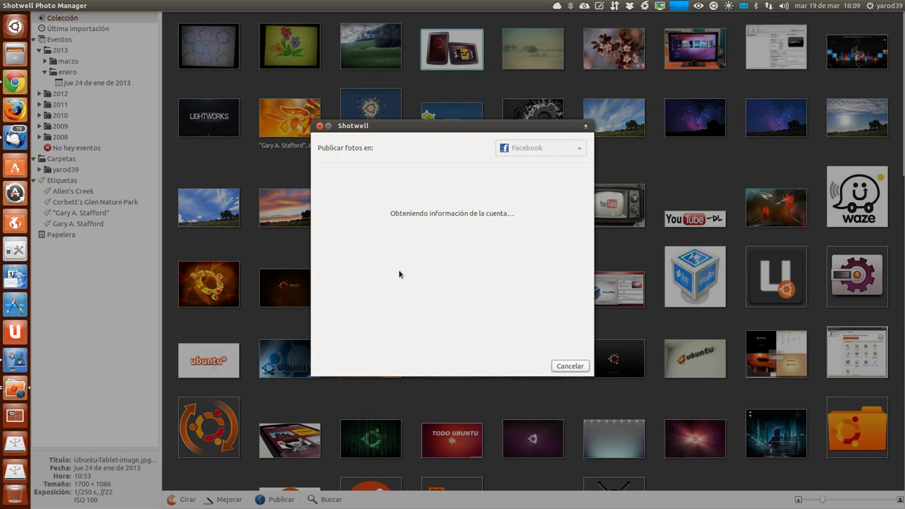
key(ctrl+super+Down)
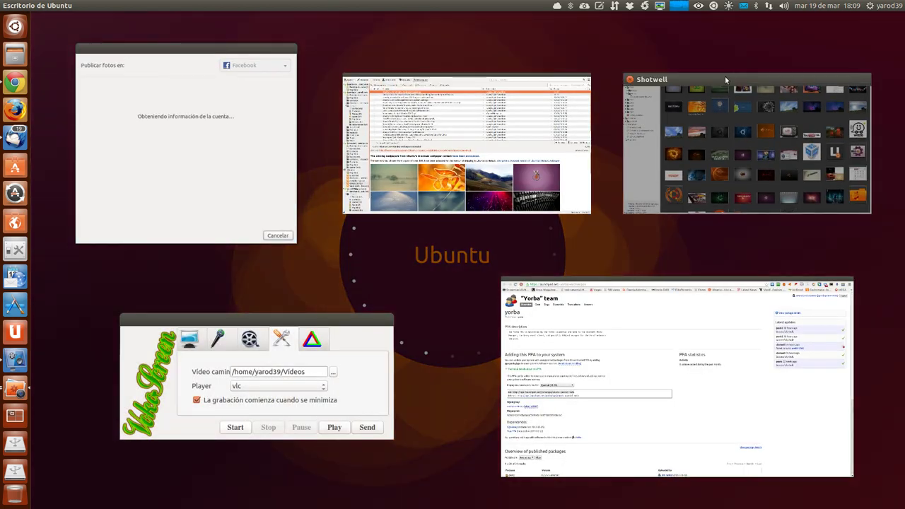
Bring the Shotwell window back to the front from the window spread.
click(725, 74)
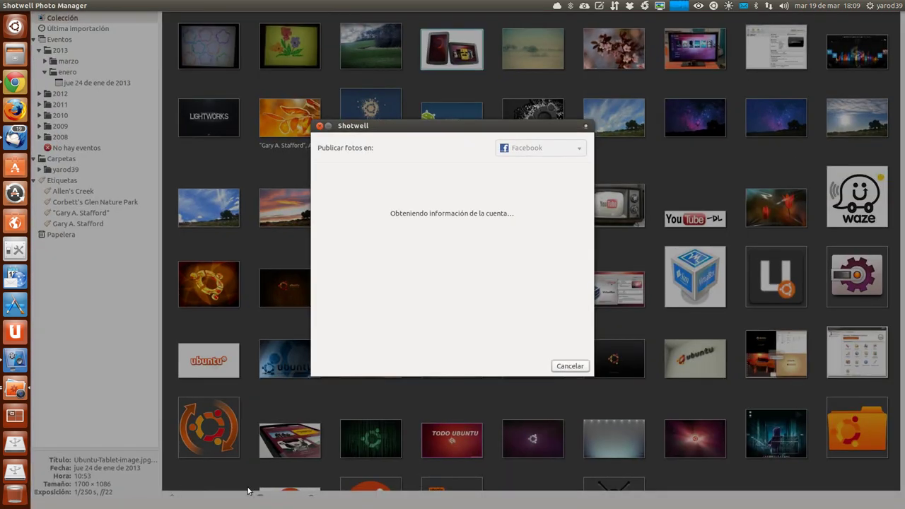
key(super+w)
click(723, 68)
Restore the vokoscreen 1.4.14 window over Shotwell's Facebook dialog, with Stop available.
click(15, 359)
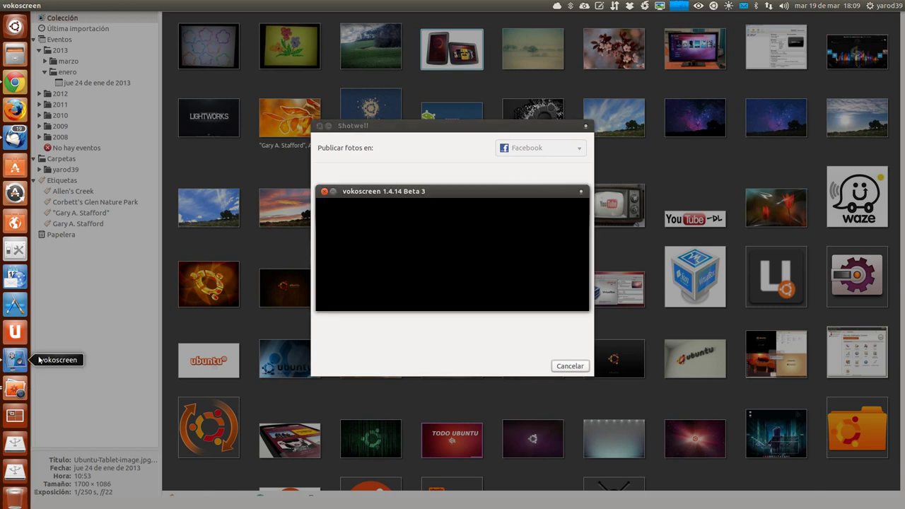
click(333, 192)
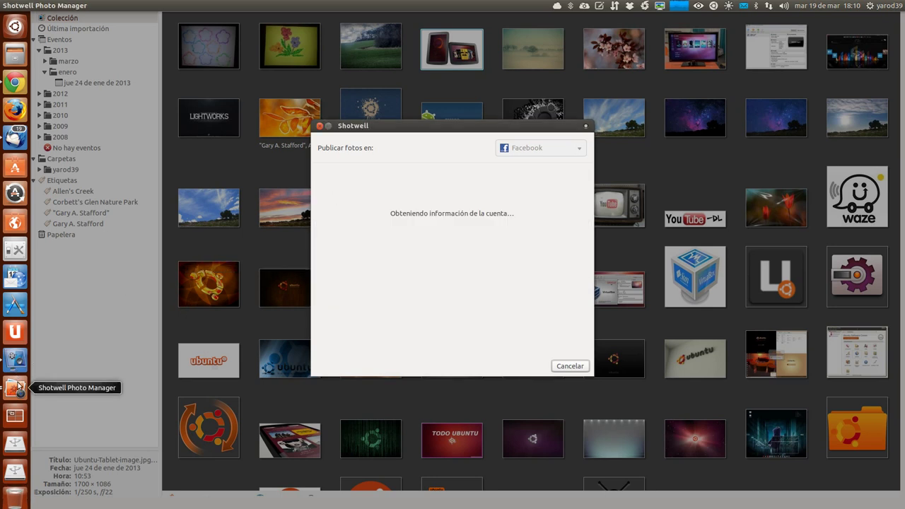
click(16, 388)
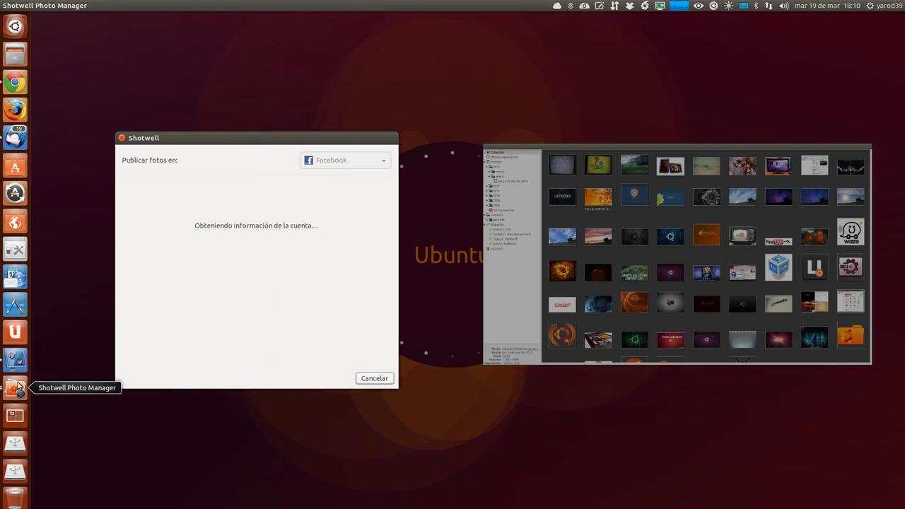
click(16, 360)
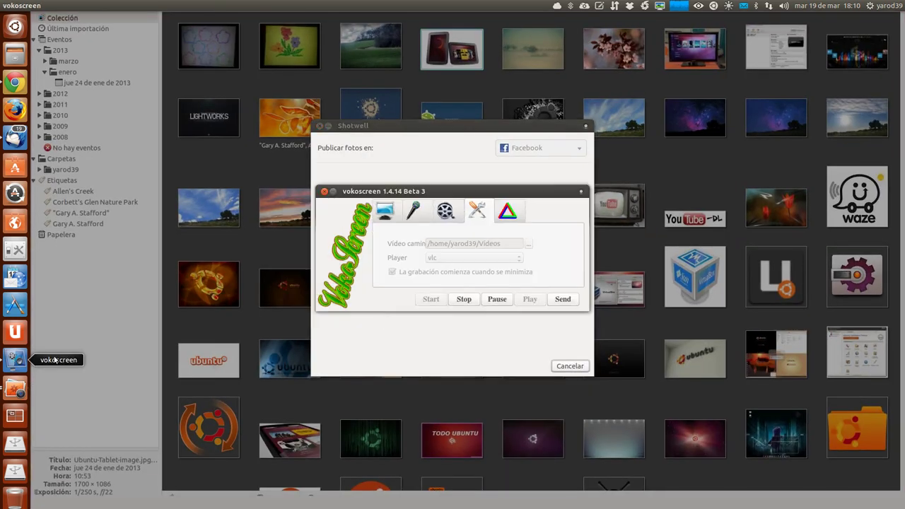